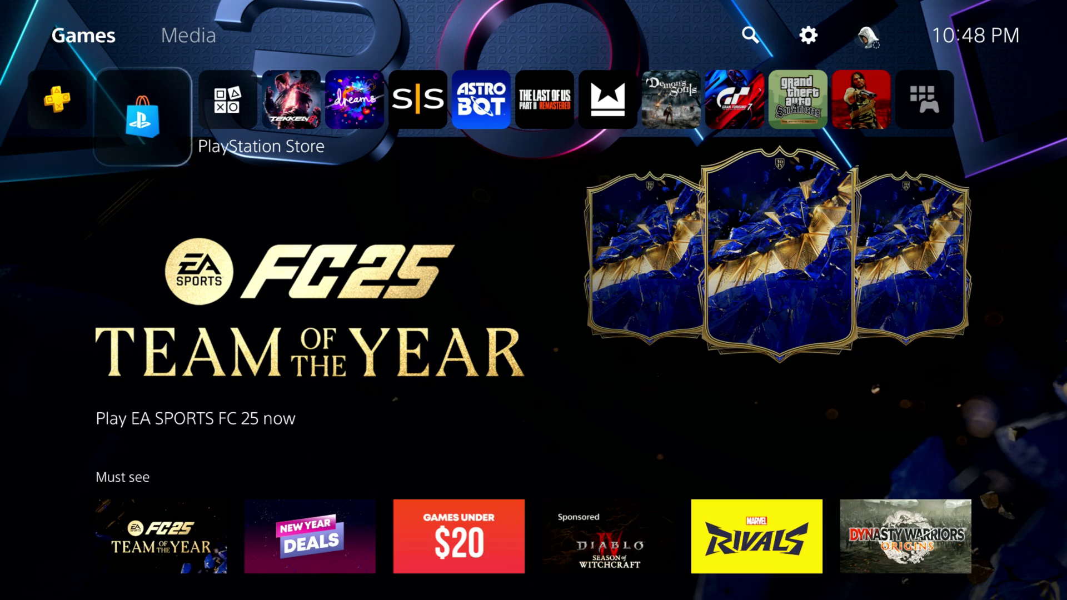
# Browse the games on the home screen from TEKKEN 8 through Gran Turismo 7
pyautogui.press('Right')
pyautogui.press('Right')
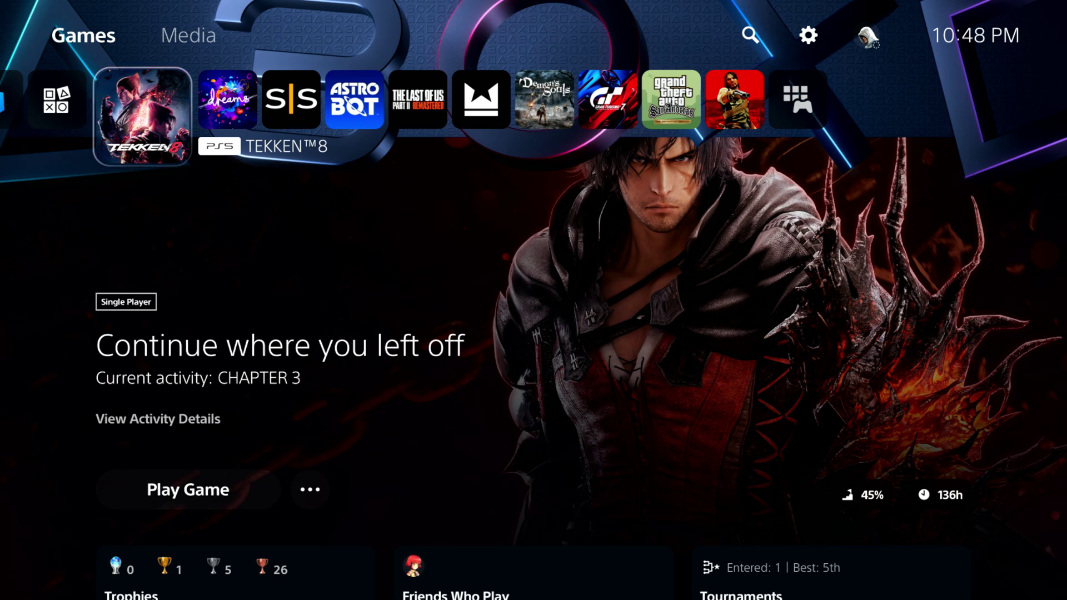
pyautogui.press('Right')
pyautogui.press('Right')
pyautogui.press('Right')
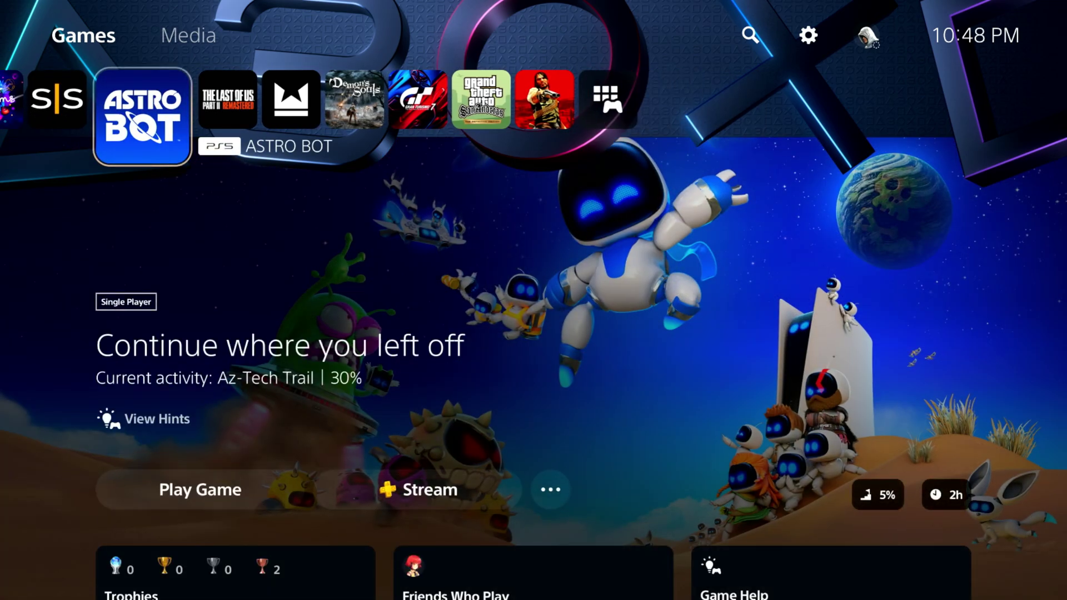
pyautogui.press('Right')
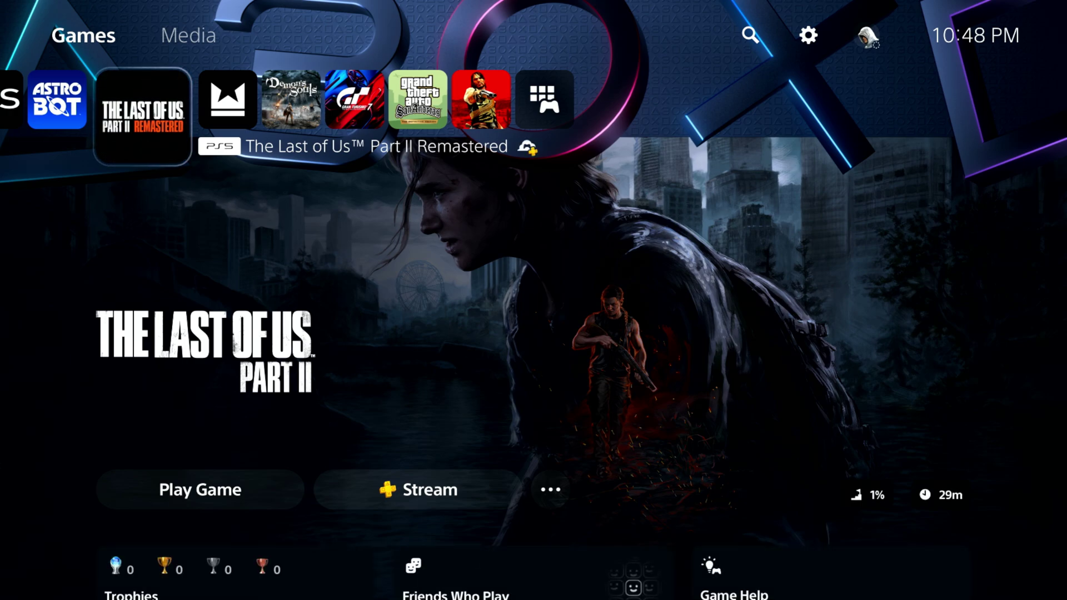
pyautogui.press('Right')
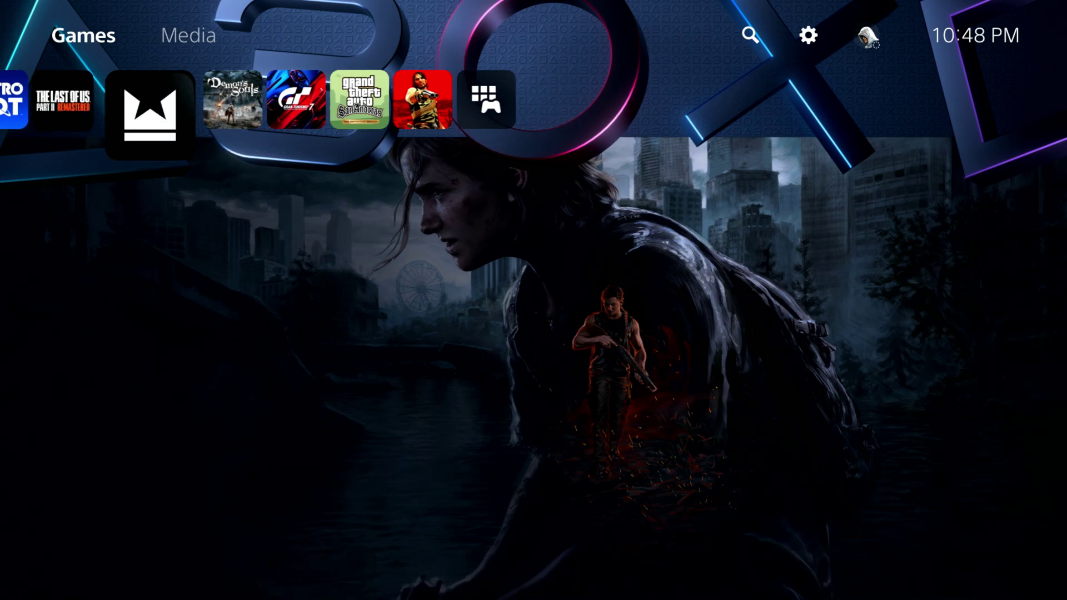
pyautogui.press('Right')
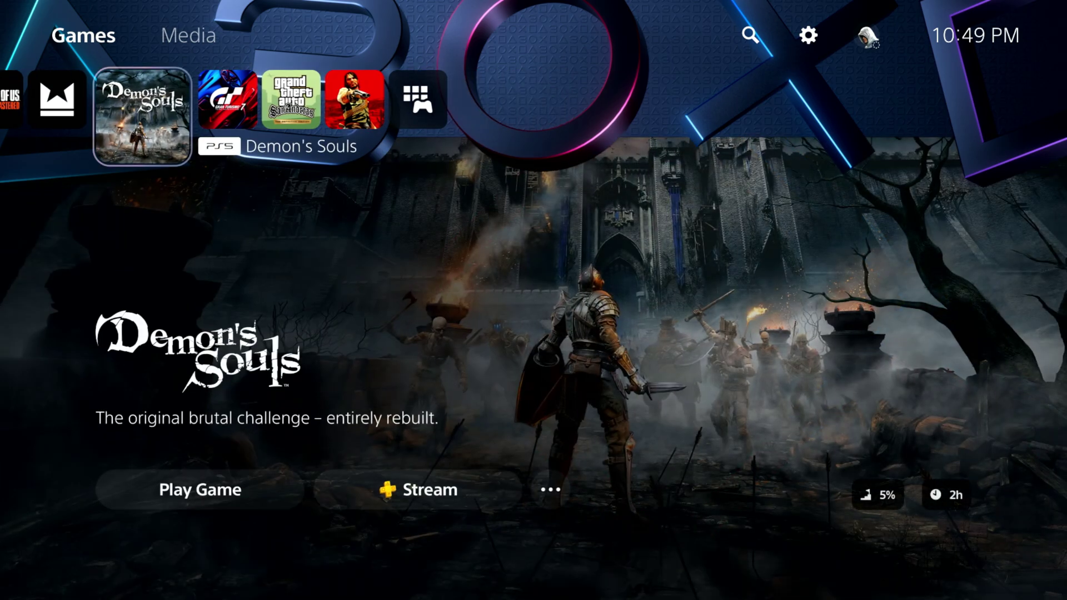
pyautogui.press('Right')
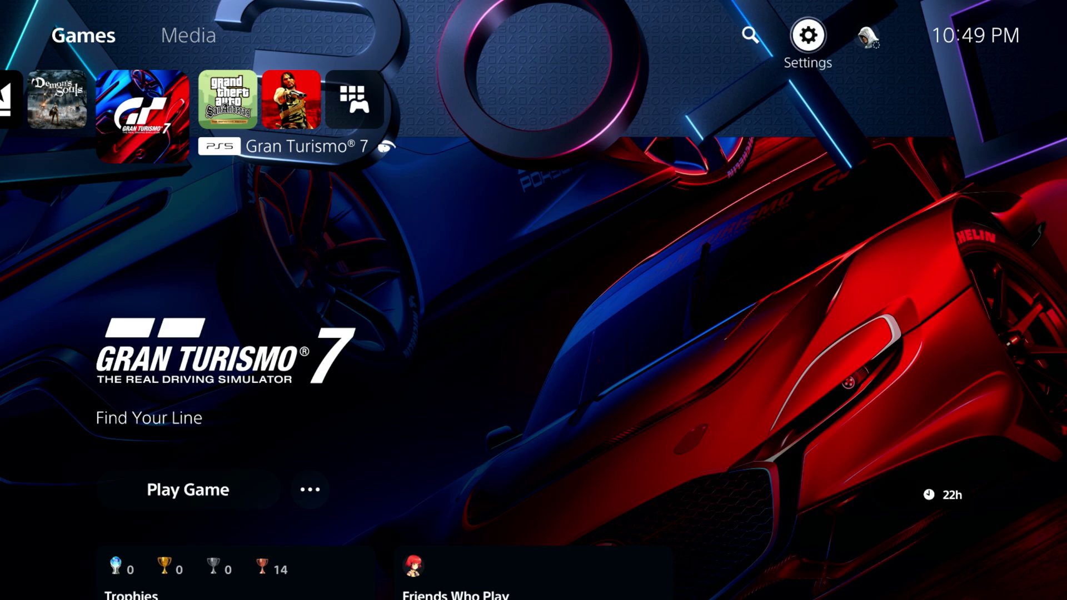
# Open the system settings and view the Console Storage overview in Storage
pyautogui.press('Return')
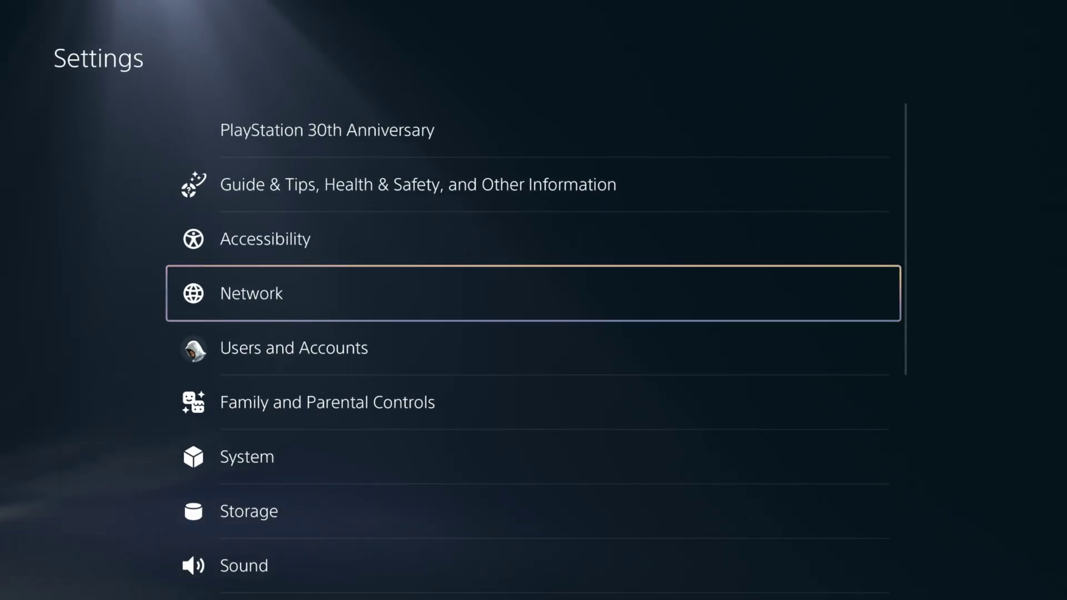
pyautogui.press('Down')
pyautogui.press('Down')
pyautogui.press('Down')
pyautogui.press('Down')
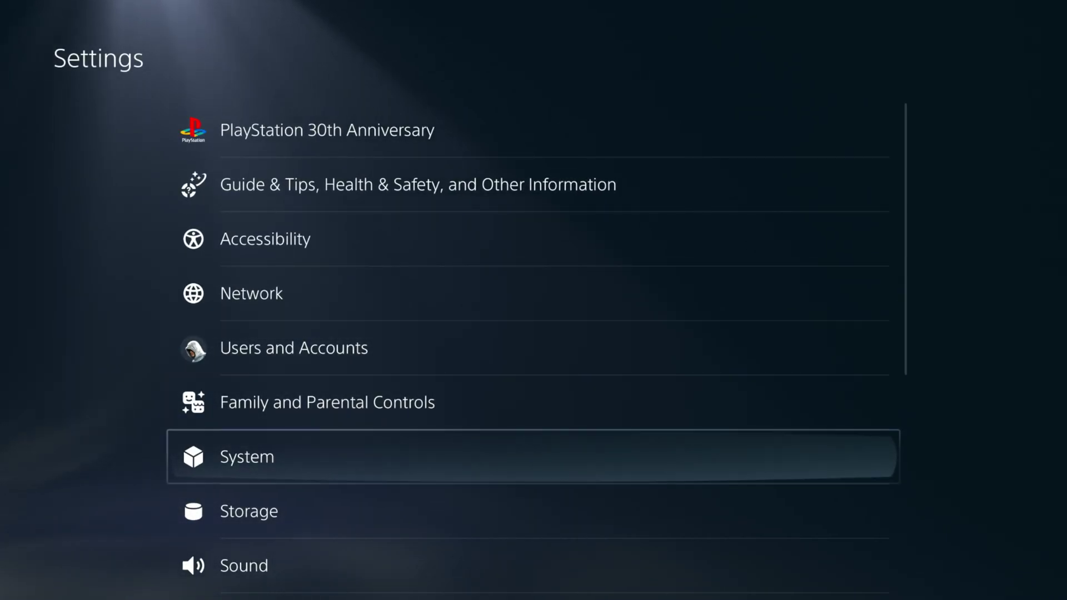
pyautogui.press('Return')
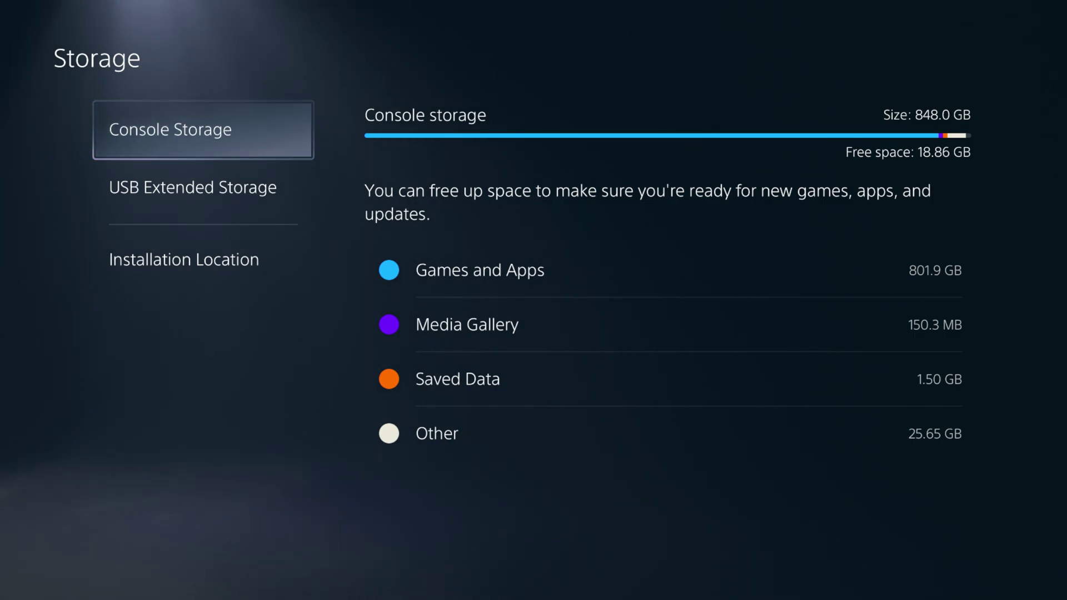
# Turn off the PS5 completely through the power options
pyautogui.press('super')
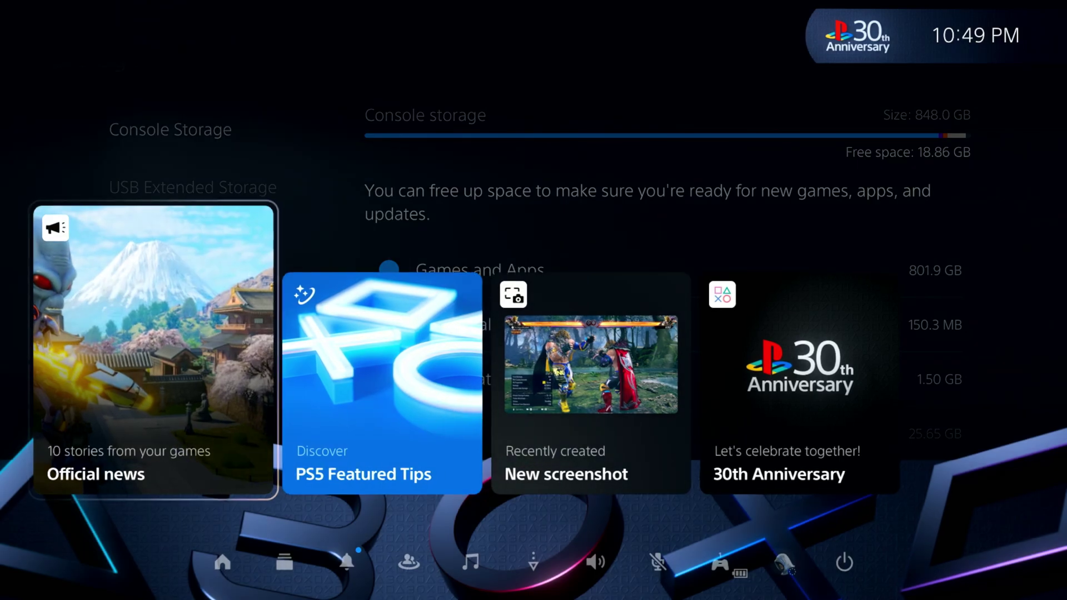
pyautogui.press('Down')
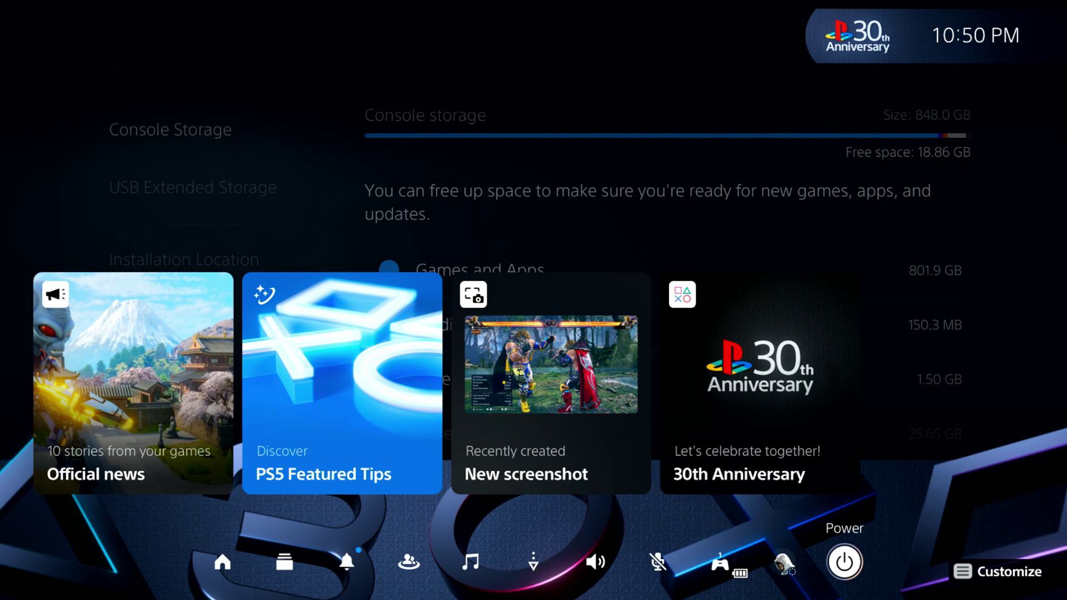
pyautogui.press('Return')
pyautogui.press('Down')
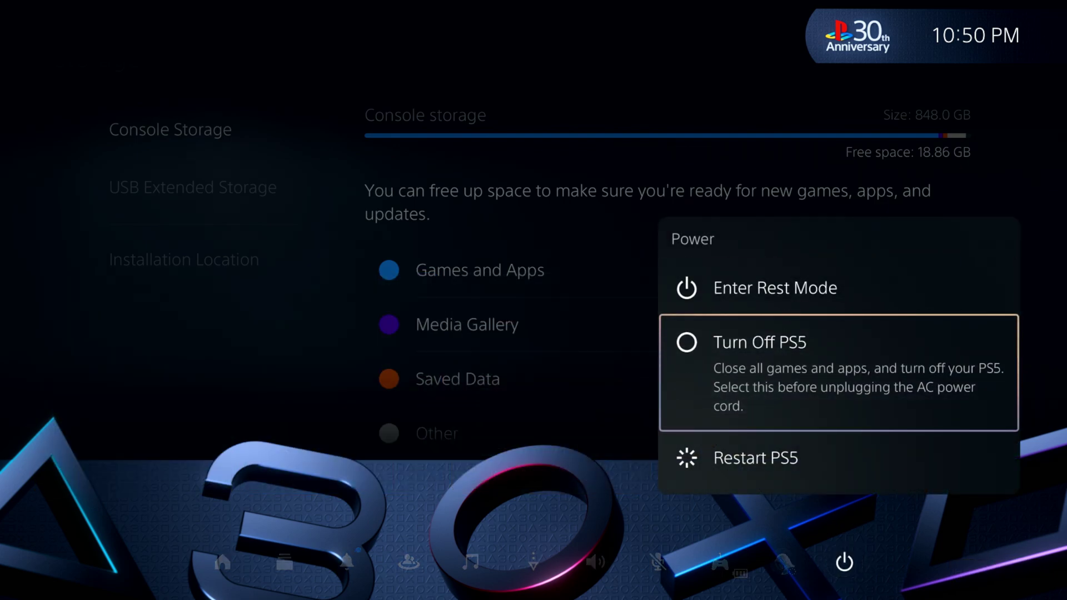
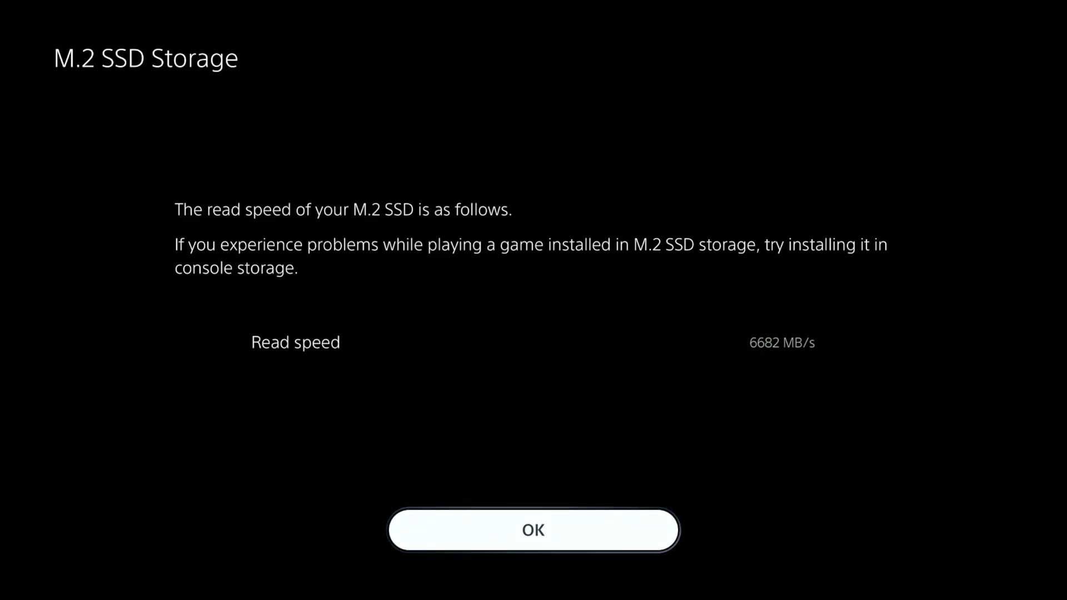
# Accept the M.2 SSD read speed report and look through the games on the home screen
pyautogui.press('Return')
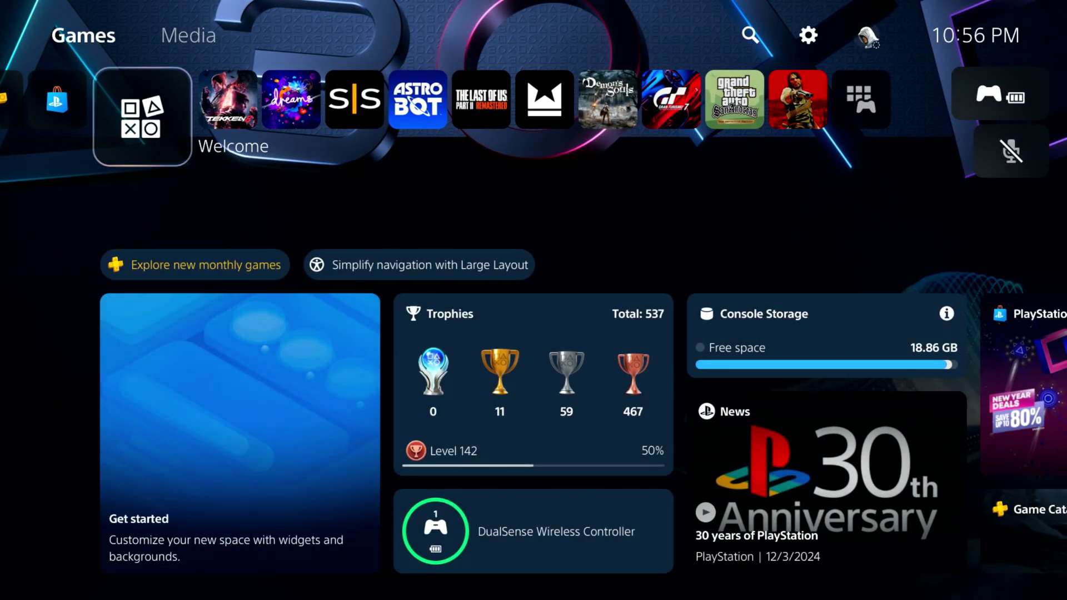
pyautogui.press('Right')
pyautogui.press('Right')
pyautogui.press('Right')
pyautogui.press('Right')
pyautogui.press('Right')
pyautogui.press('Right')
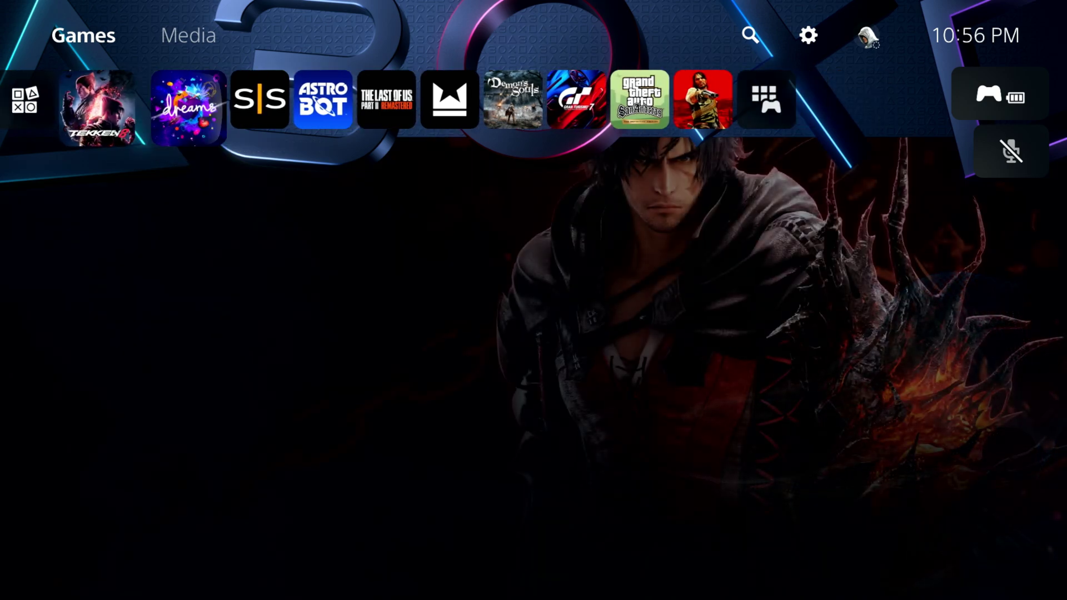
pyautogui.press('Right')
pyautogui.press('Right')
pyautogui.press('Right')
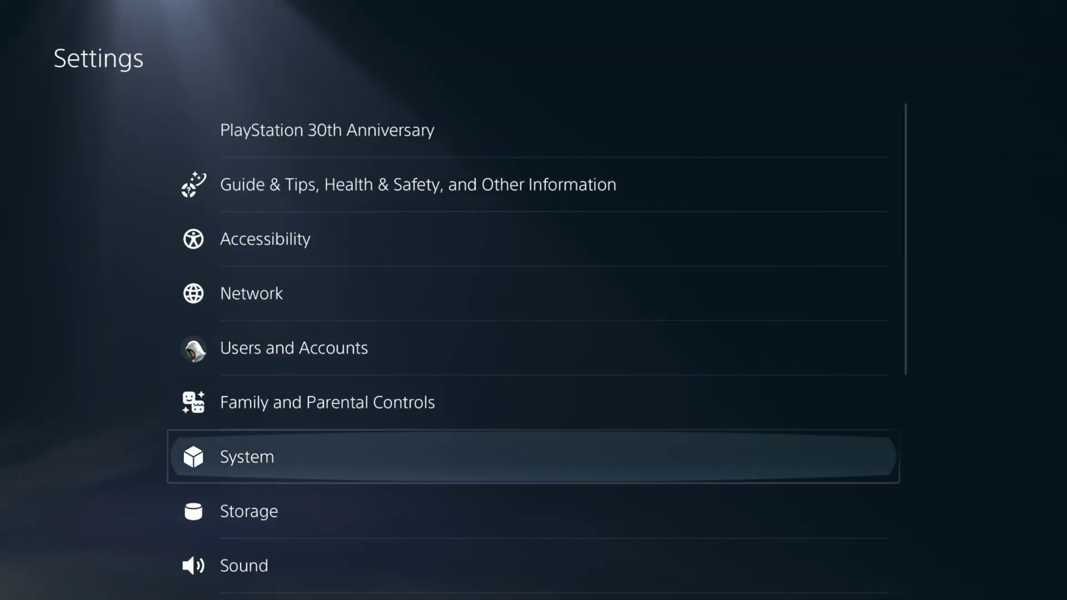
# Open the Storage settings and check the M.2 SSD Storage overview, returning to Console Storage
pyautogui.press('Return')
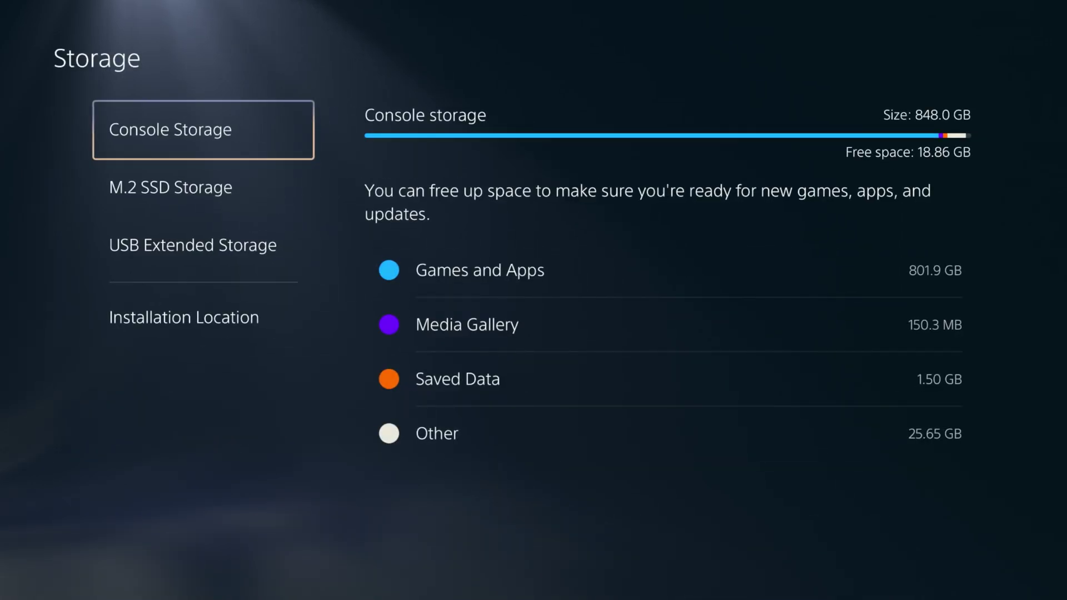
pyautogui.press('Down')
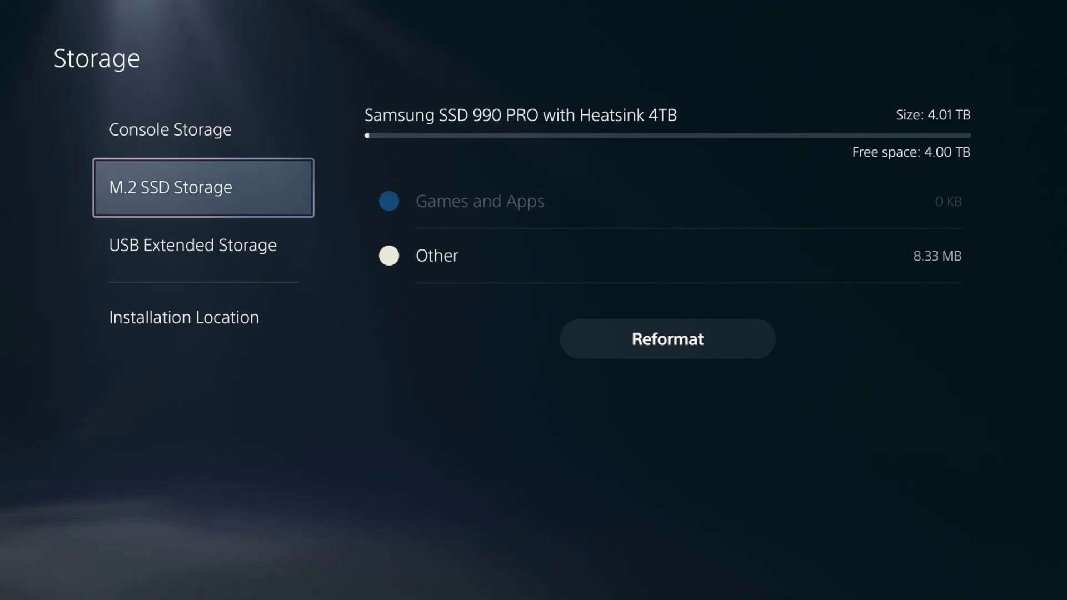
pyautogui.press('Up')
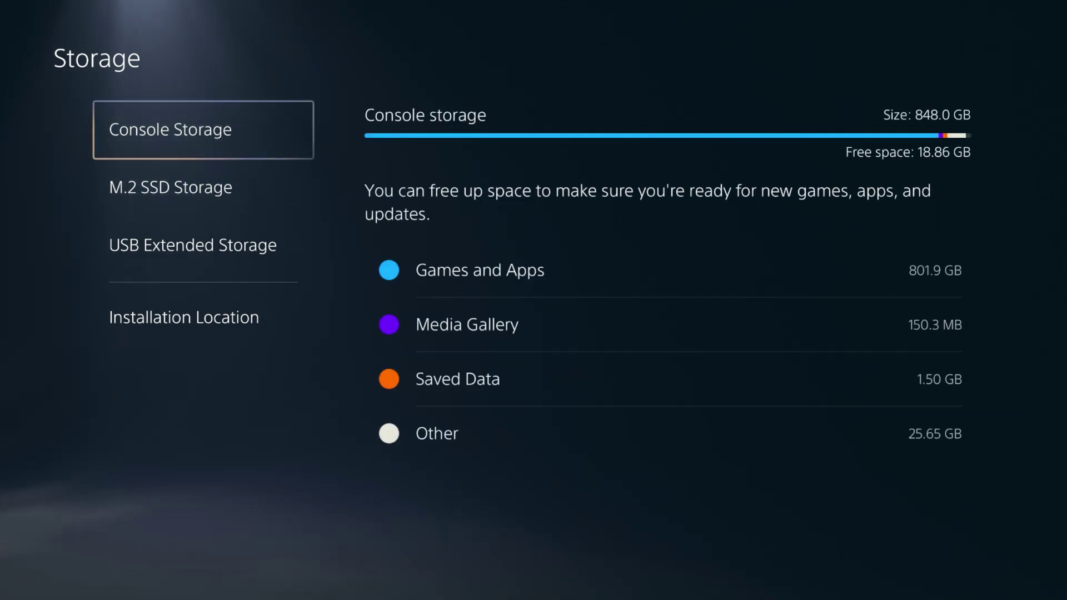
# Open the games and apps list of the console storage and find The Last of Us Part I
pyautogui.press('Right')
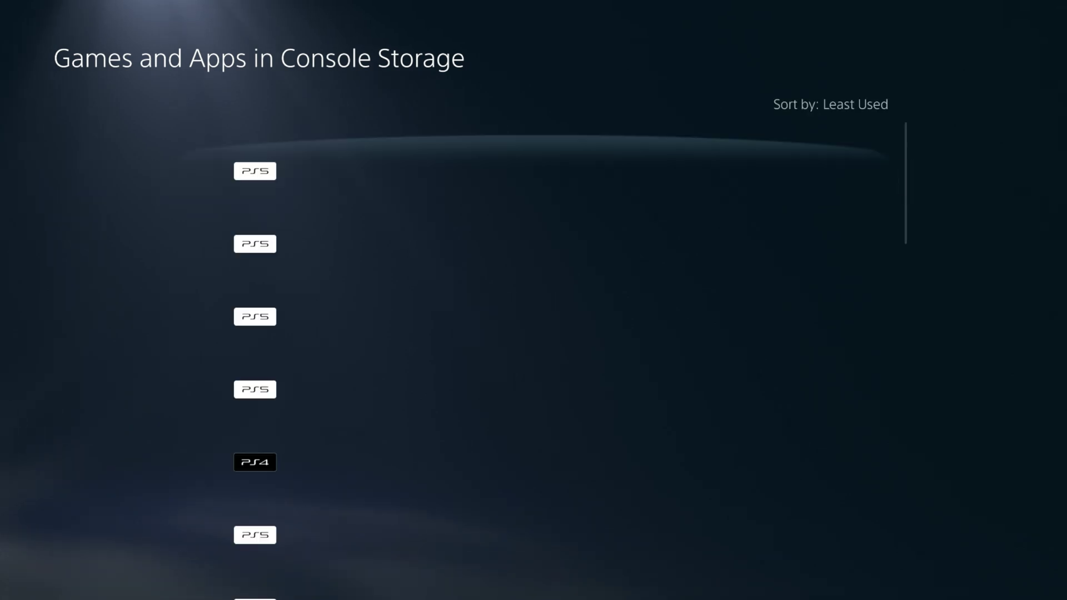
pyautogui.press('Down')
pyautogui.press('Down')
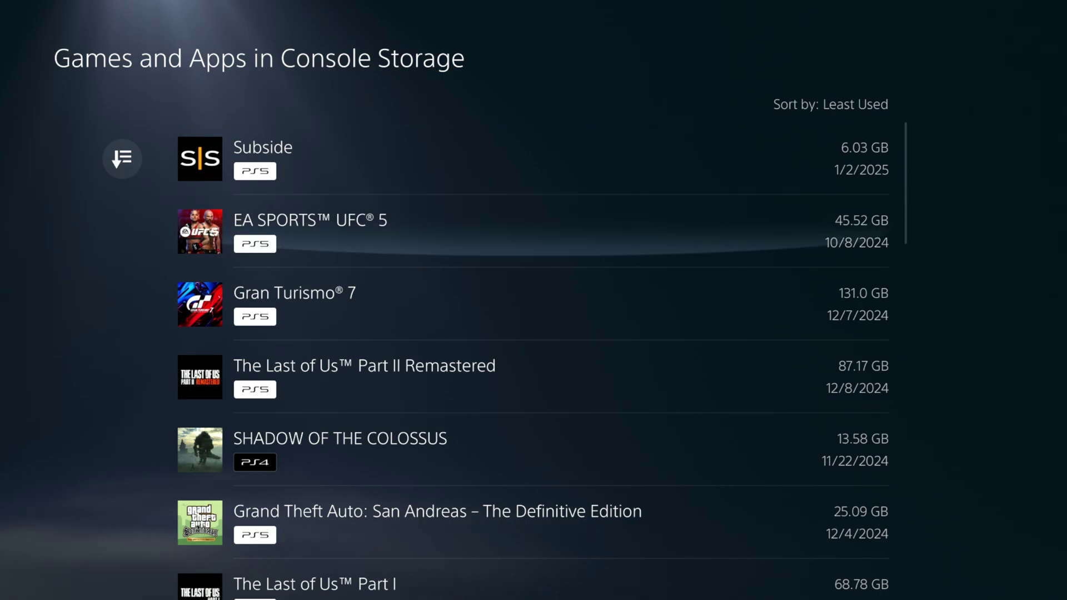
pyautogui.press('Down')
pyautogui.press('Down')
pyautogui.press('Down')
pyautogui.press('Down')
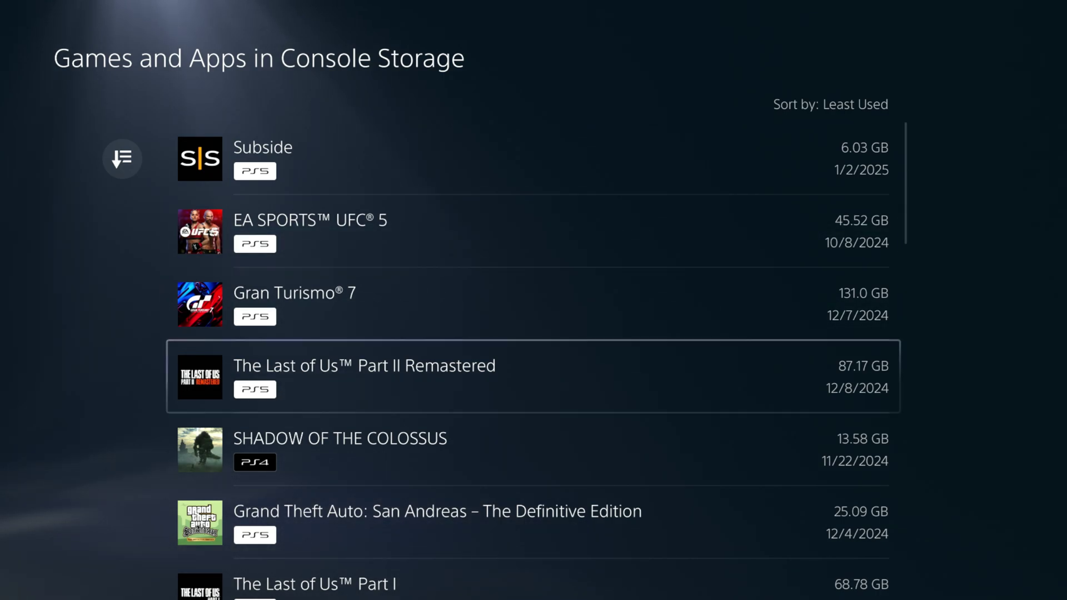
pyautogui.press('Down')
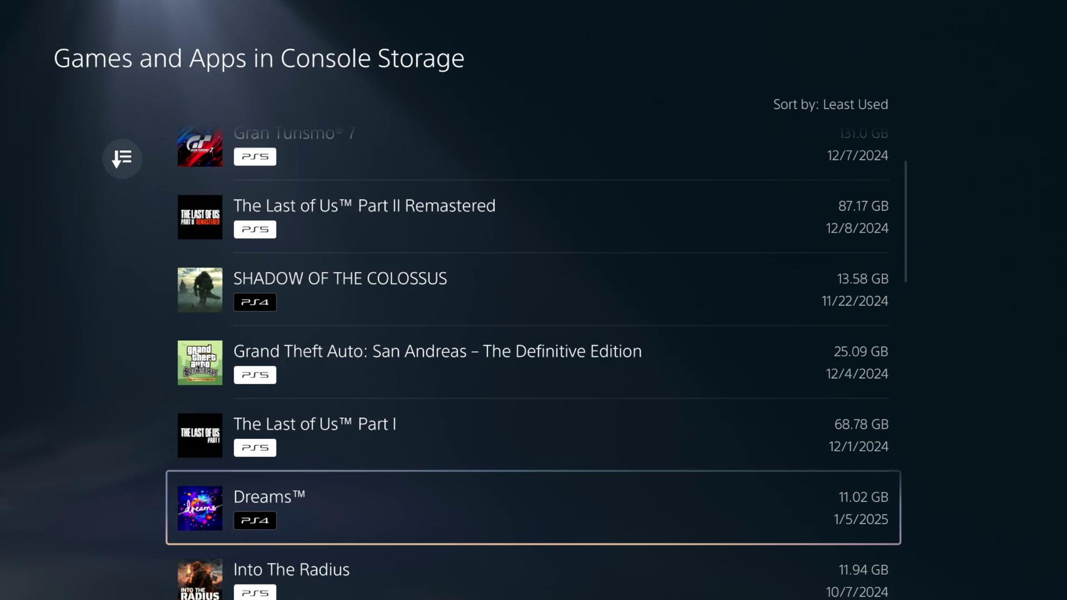
pyautogui.press('Up')
pyautogui.press('Up')
pyautogui.press('Up')
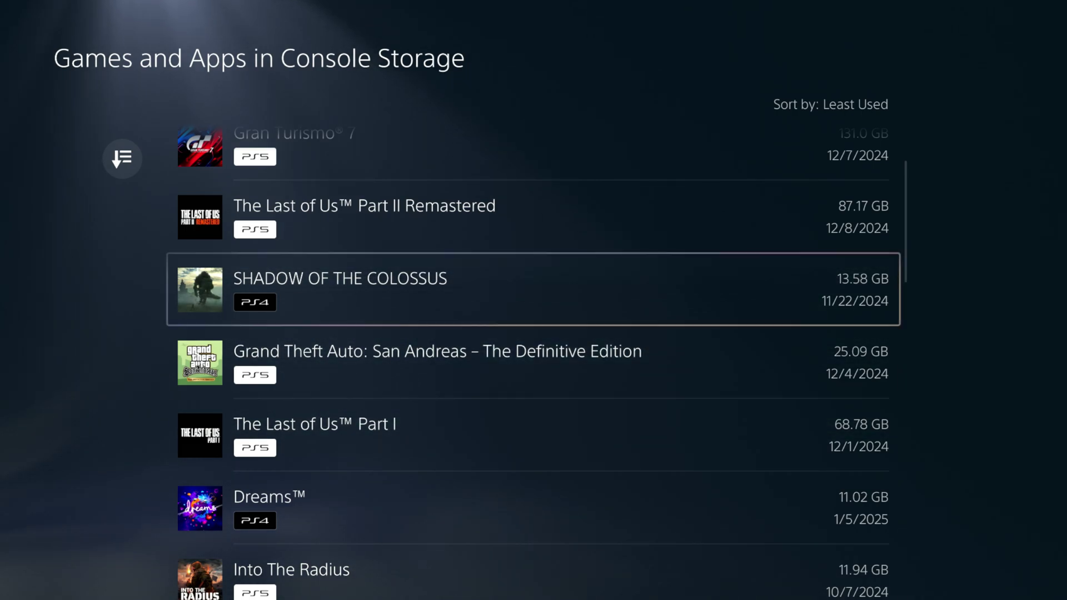
pyautogui.press('Down')
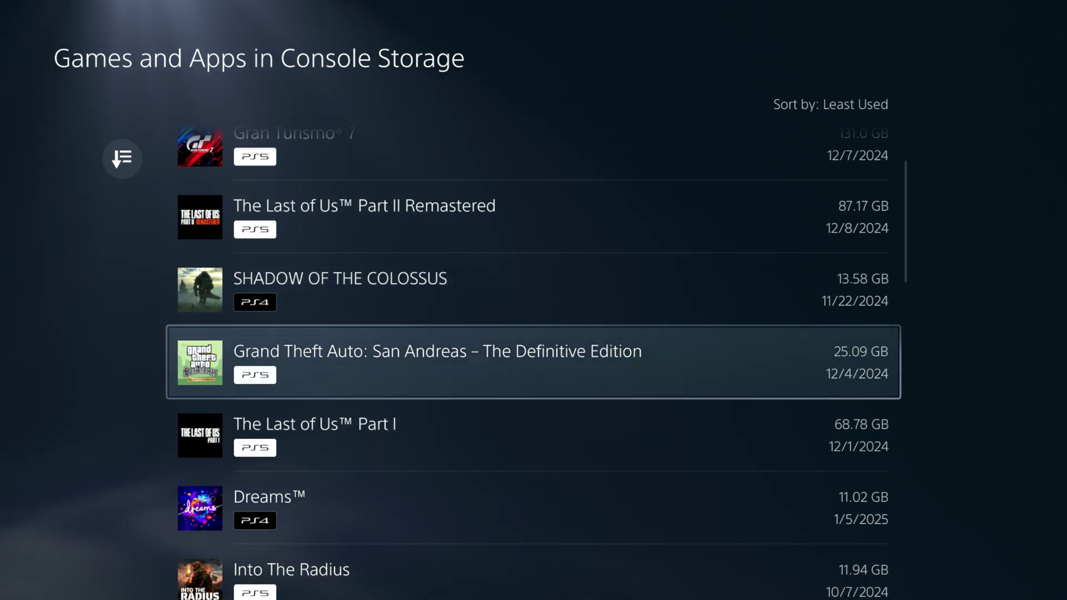
pyautogui.press('Down')
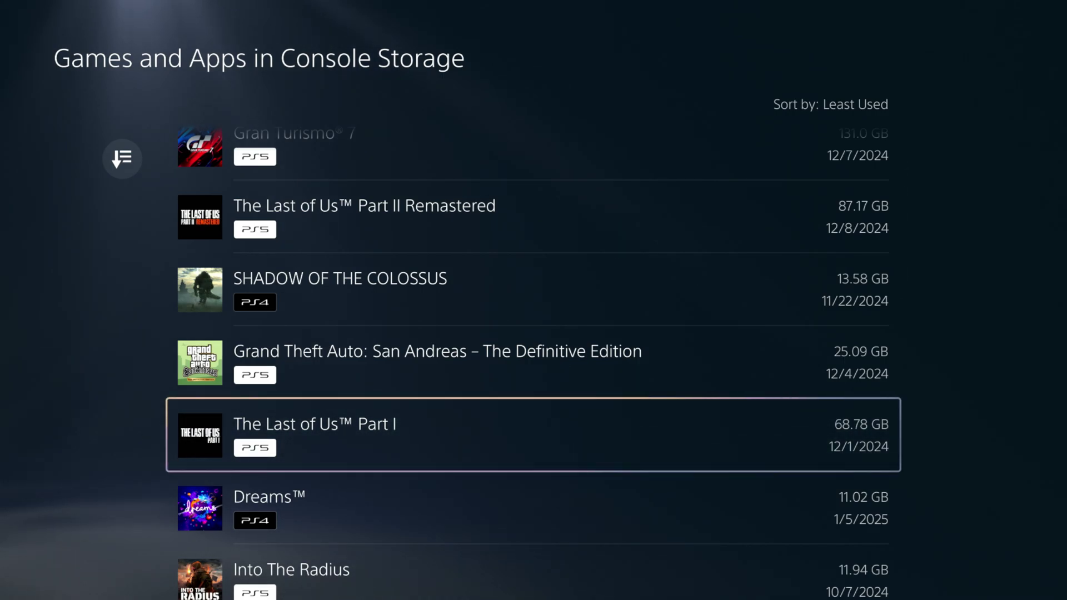
# Select The Last of Us Part I as the item to move and transfer it to the M.2 SSD storage
pyautogui.press('Menu')
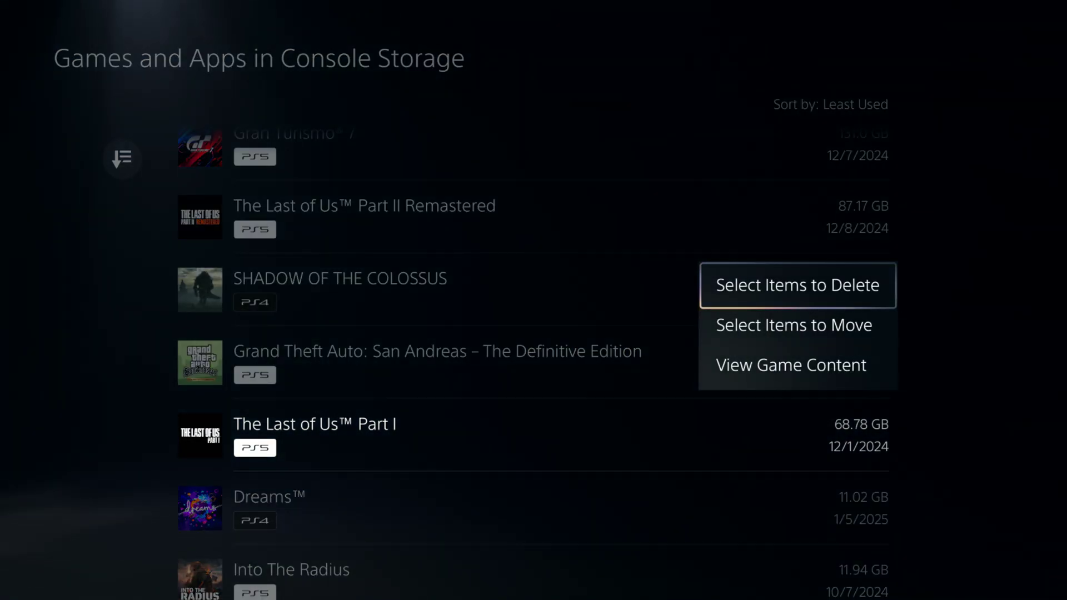
pyautogui.press('Down')
pyautogui.press('Return')
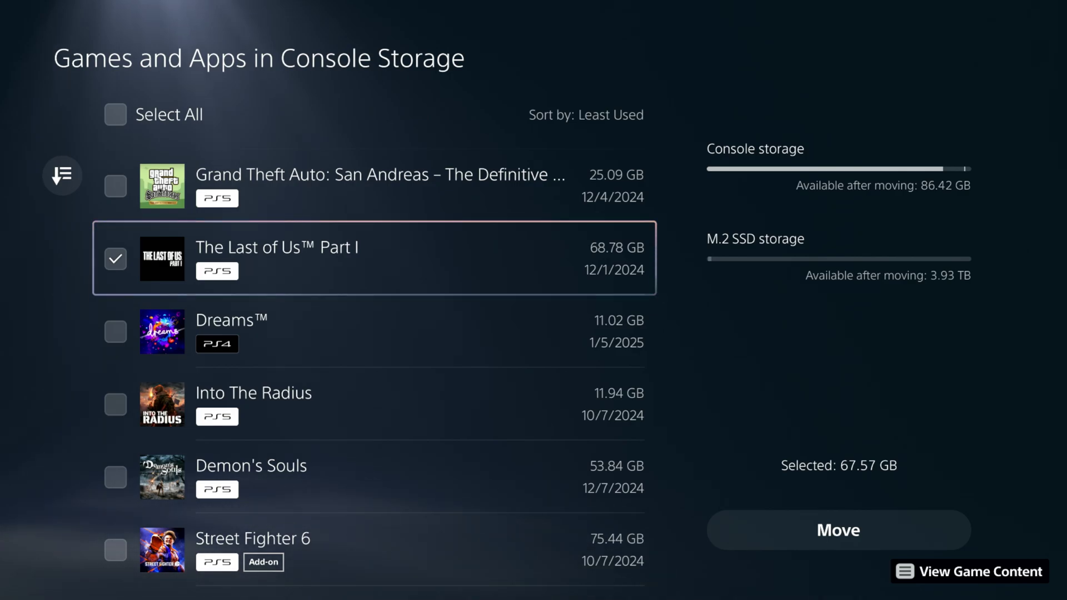
pyautogui.click(838, 531)
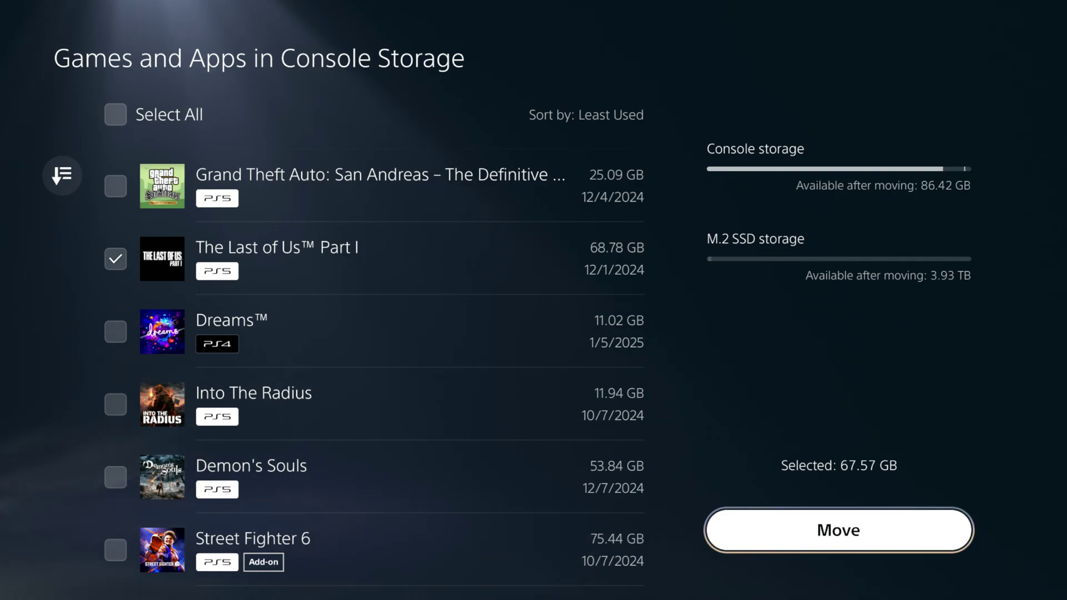
pyautogui.press('Return')
pyautogui.press('Right')
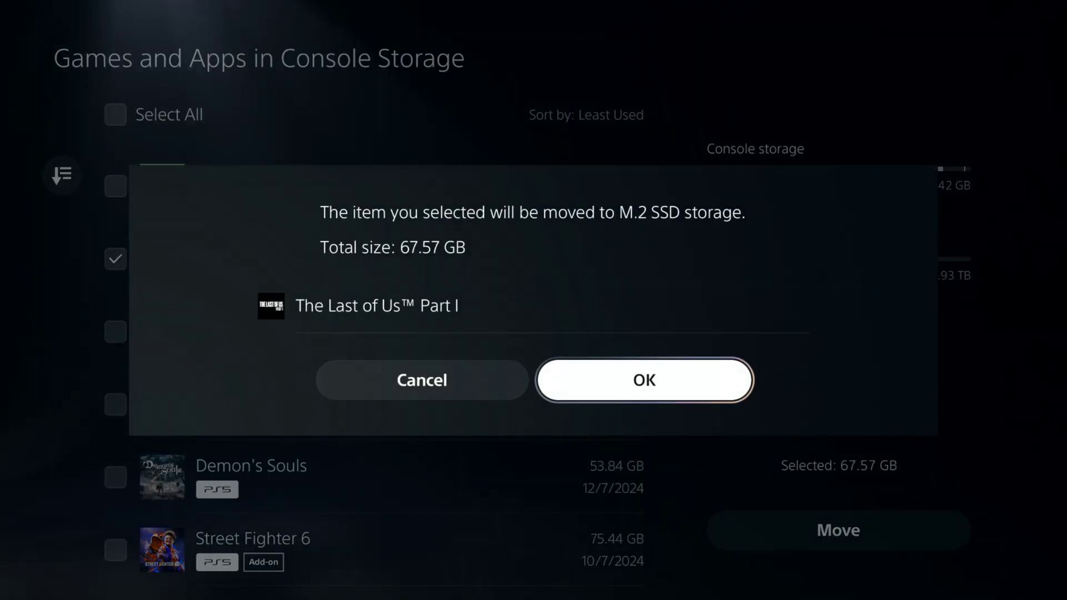
pyautogui.press('Return')
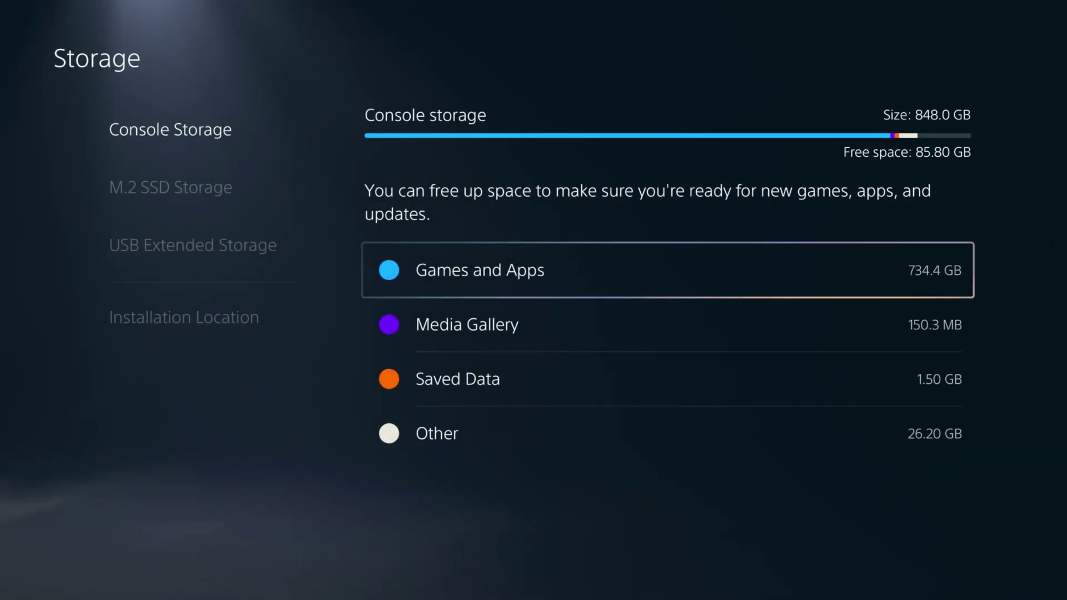
# View the games and apps stored in the M.2 SSD Storage
pyautogui.press('Left')
pyautogui.press('Down')
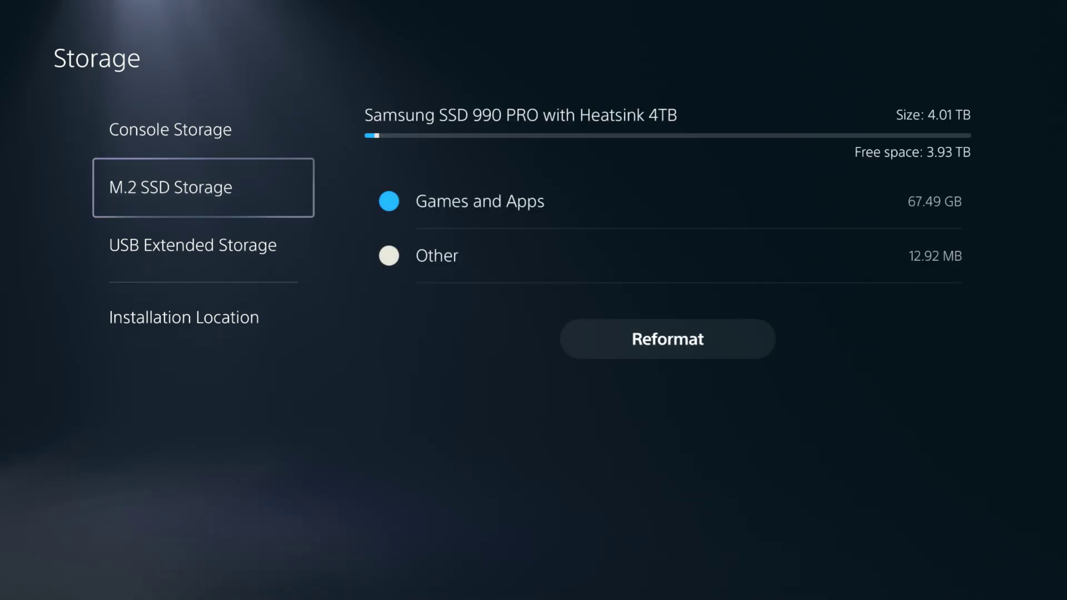
pyautogui.press('Right')
pyautogui.press('Return')
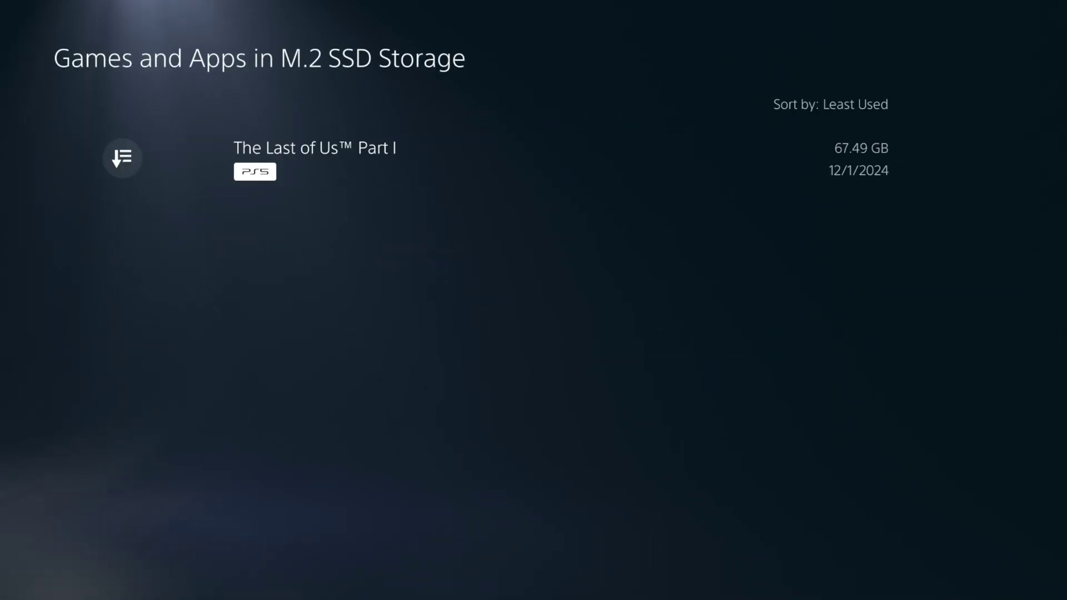